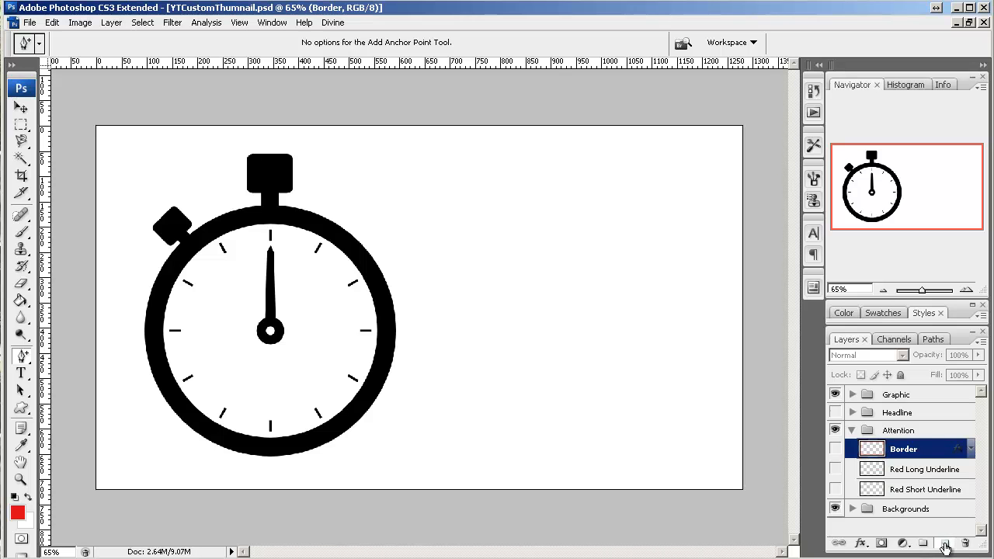
Add a new layer above Border in the Attention group and name it Curve
click(944, 544)
double_click(908, 449)
text(Curve)
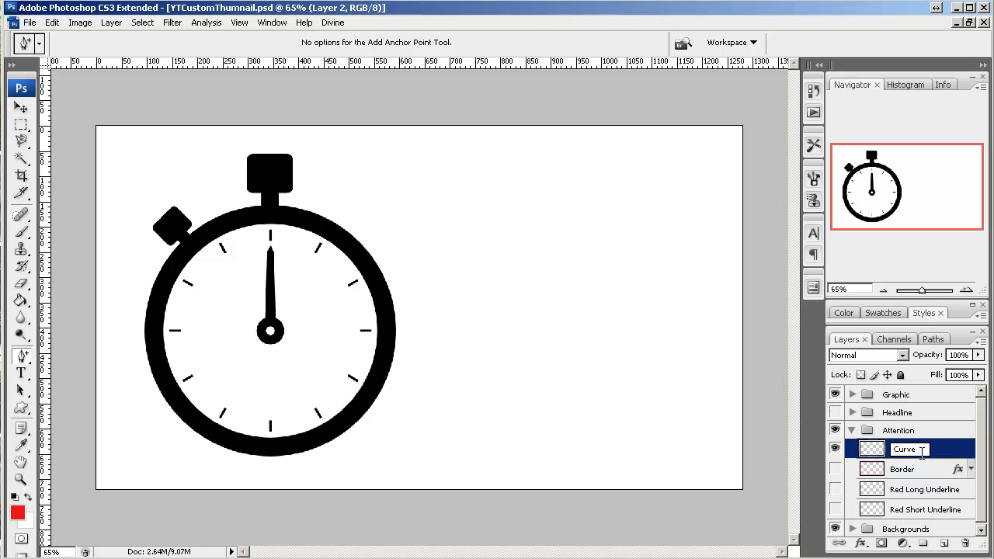
key(Return)
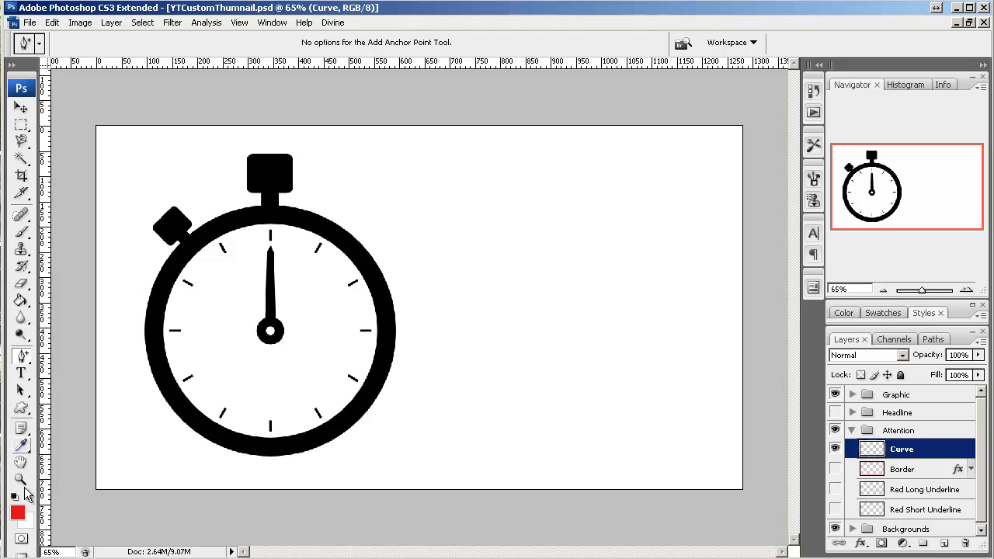
Fill the entire Curve layer with the red foreground color using the Paint Bucket
click(21, 301)
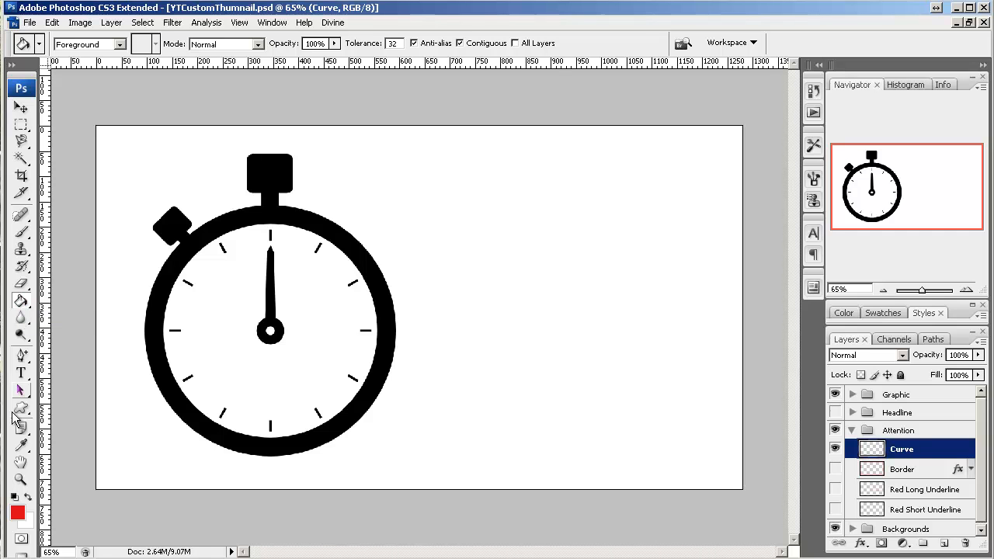
click(17, 515)
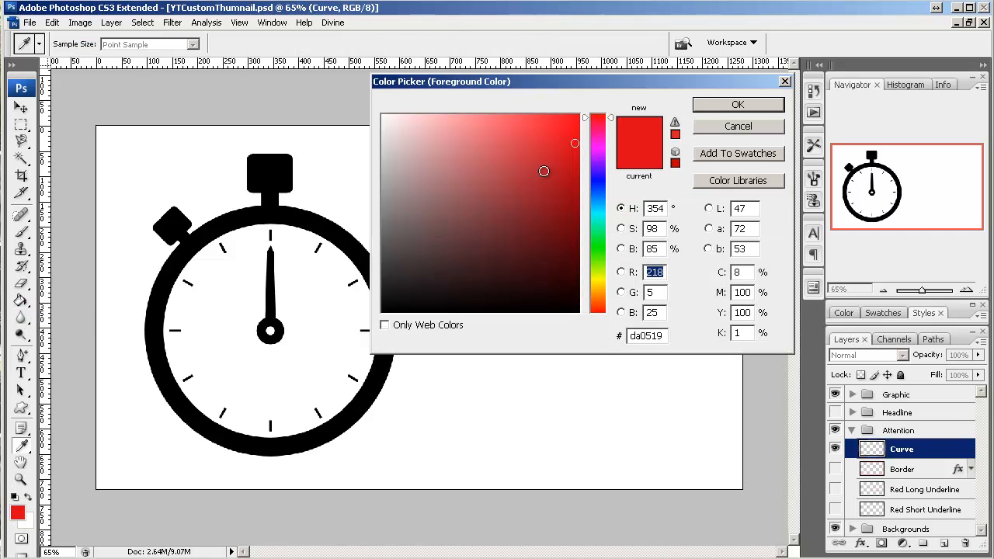
click(736, 105)
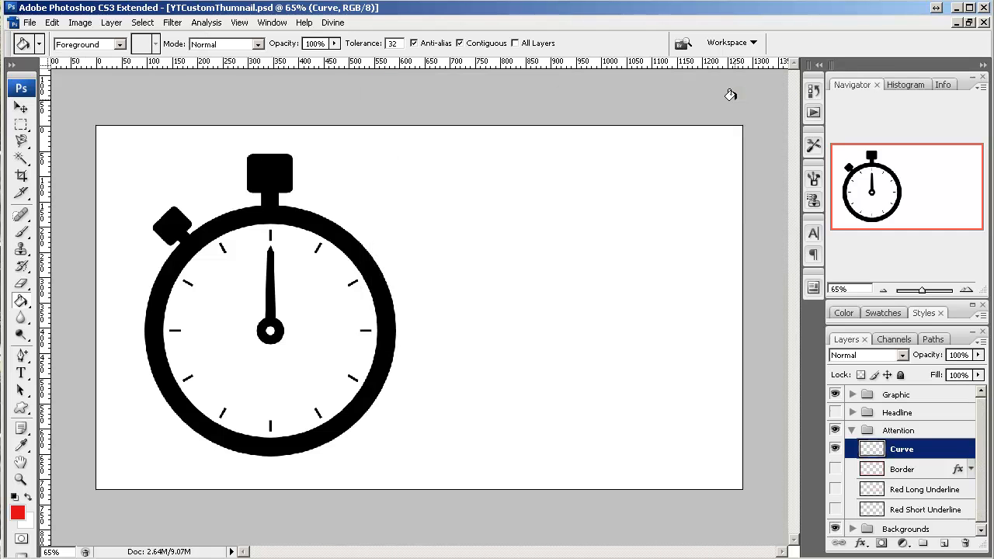
click(166, 163)
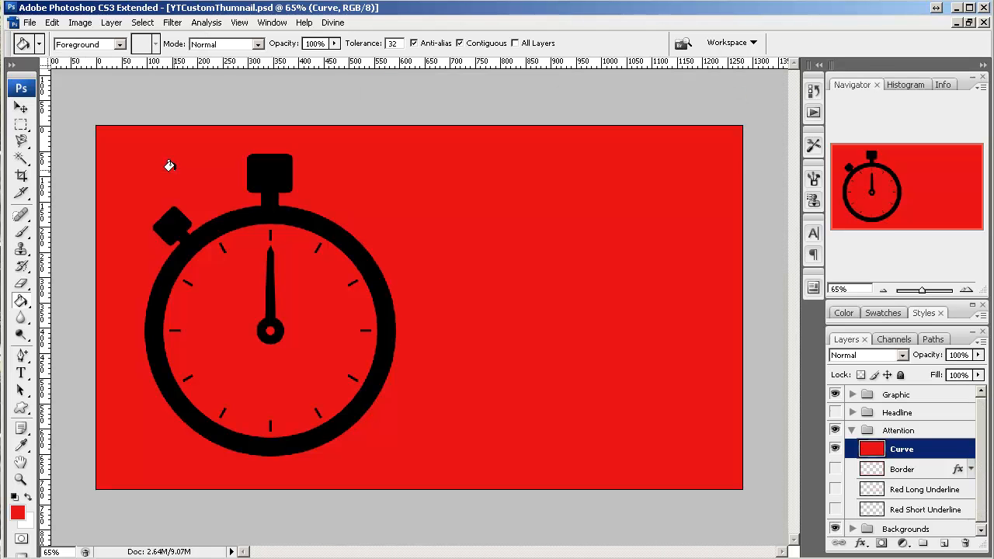
Draw a closed rectangular red shape with the Pen tool over the full canvas height, from its left edge to about 620 px
click(22, 357)
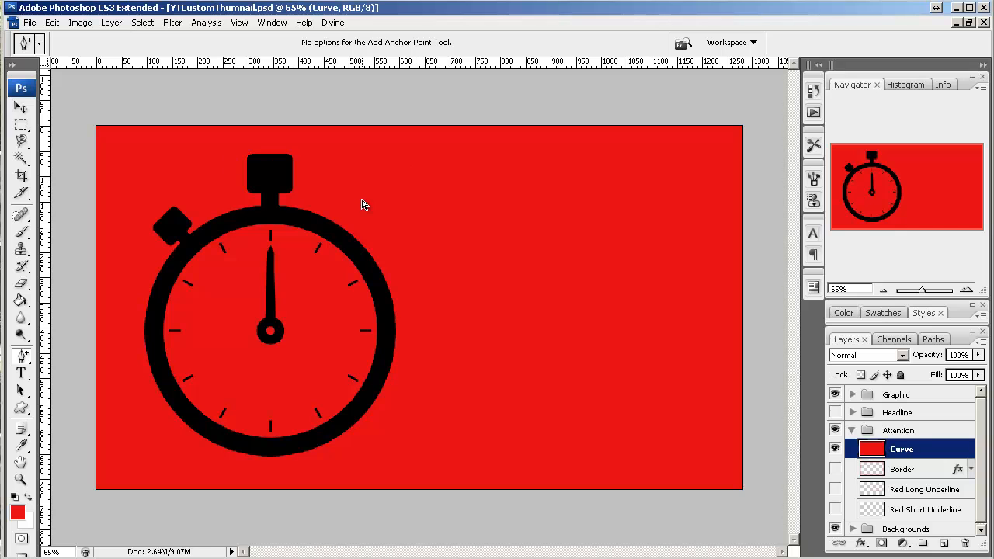
drag(23, 359, 68, 357)
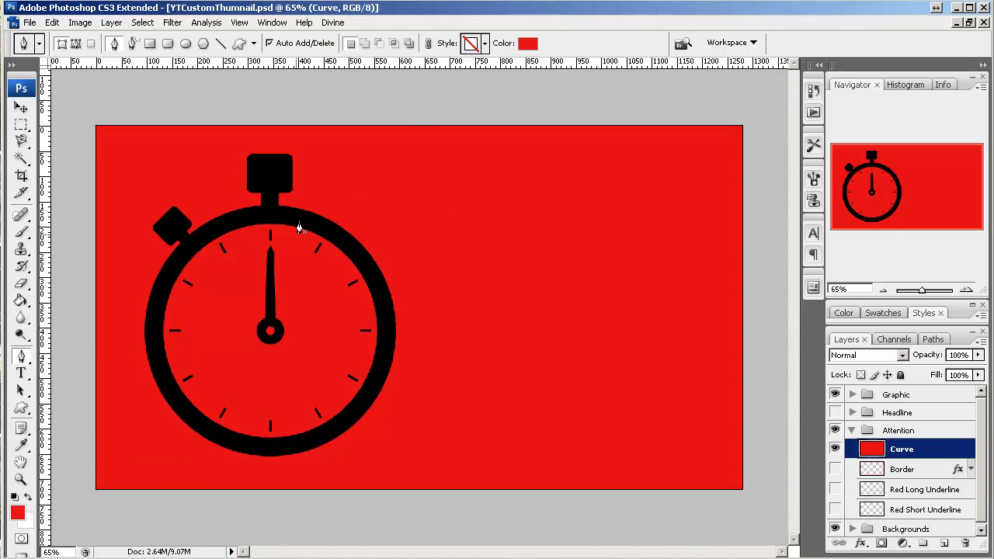
click(410, 128)
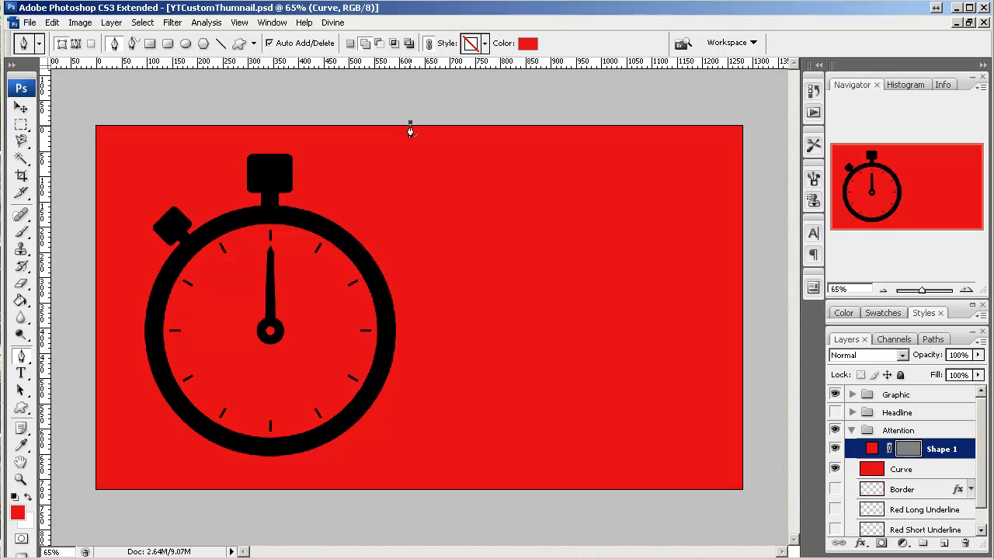
click(410, 492)
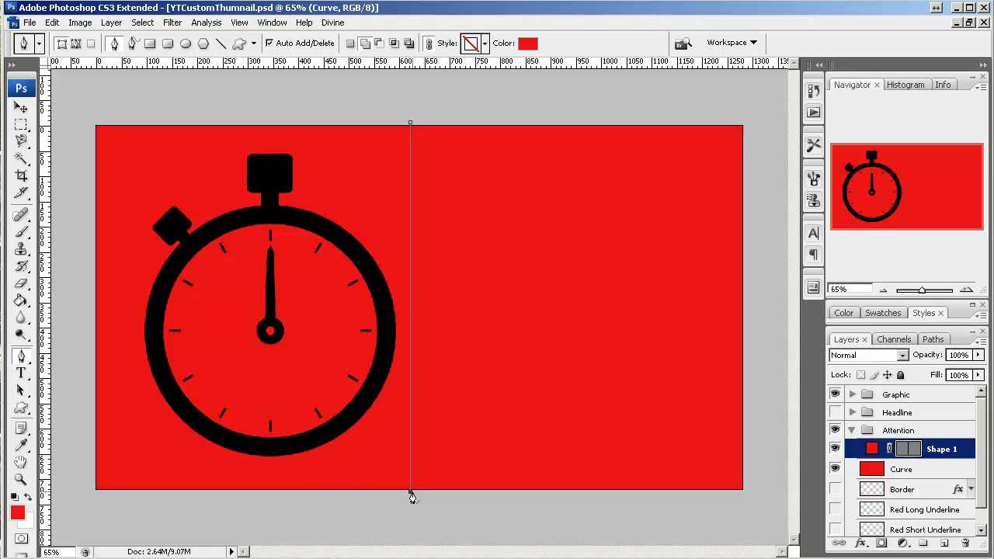
click(92, 492)
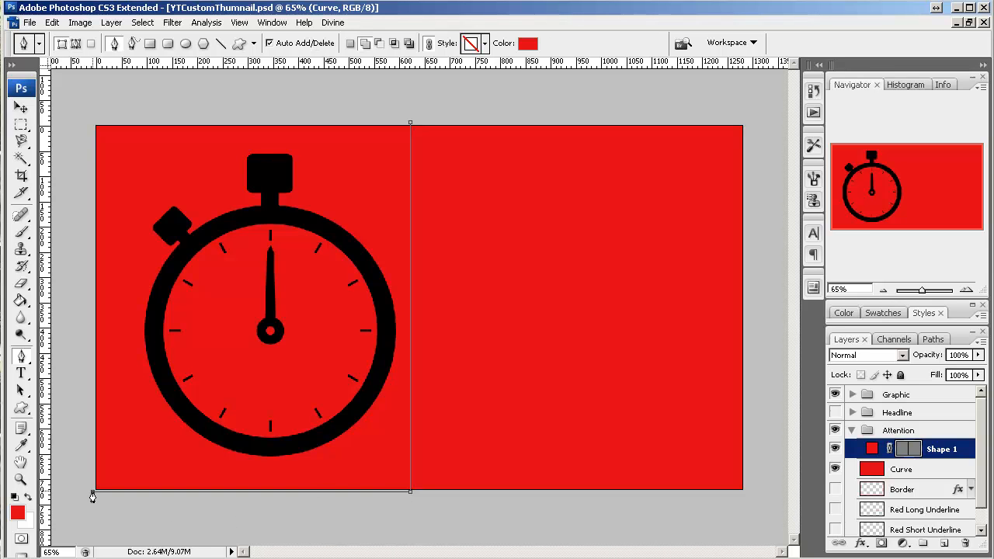
click(93, 124)
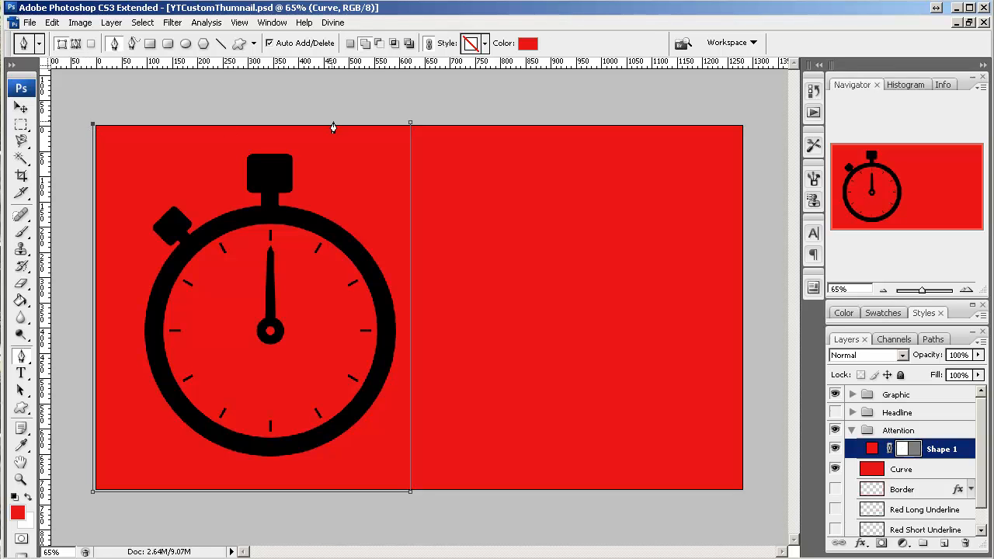
click(411, 126)
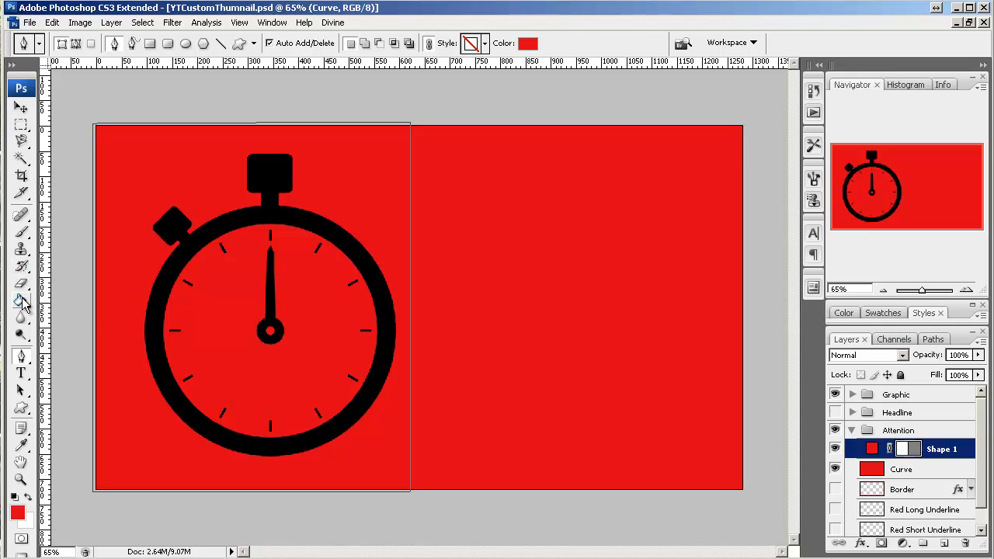
Add two anchor points on the rectangle's right edge, one near the upper end and one near the lower end
click(23, 355)
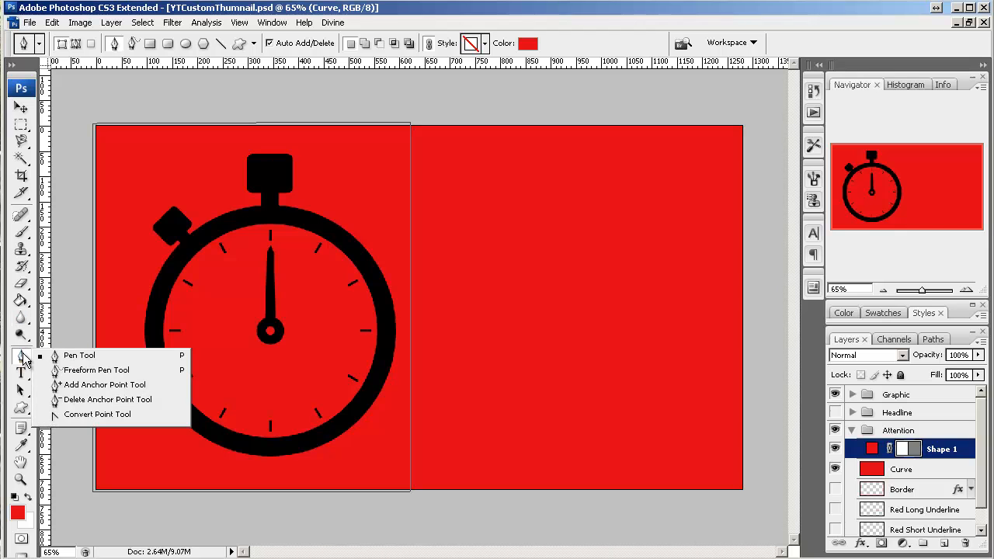
click(93, 386)
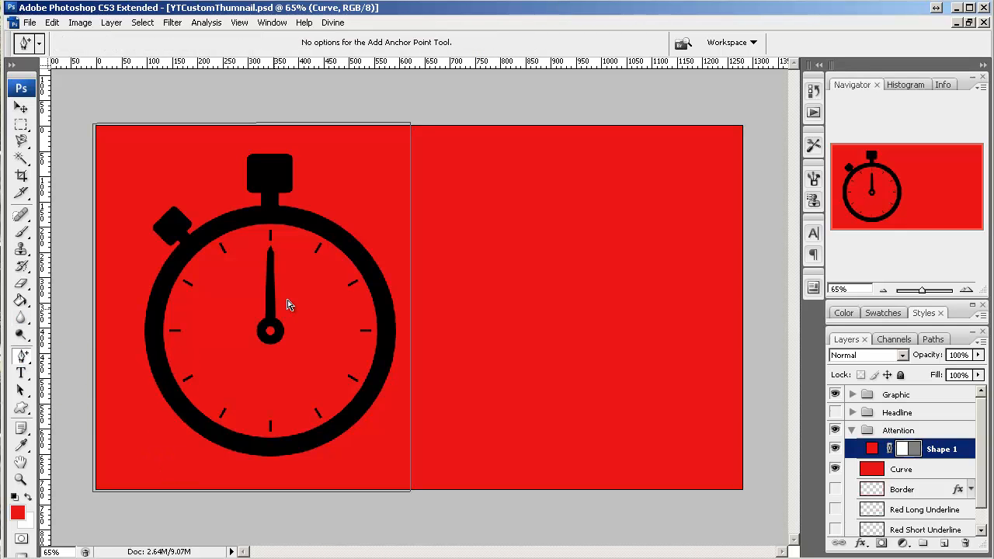
click(411, 192)
click(410, 438)
Bend the shape's right edge into an S-curve by shifting its two corners and the two added anchor points
drag(410, 492, 468, 492)
mouse_move(412, 433)
mouse_down()
mouse_move(428, 399)
mouse_move(414, 414)
mouse_up()
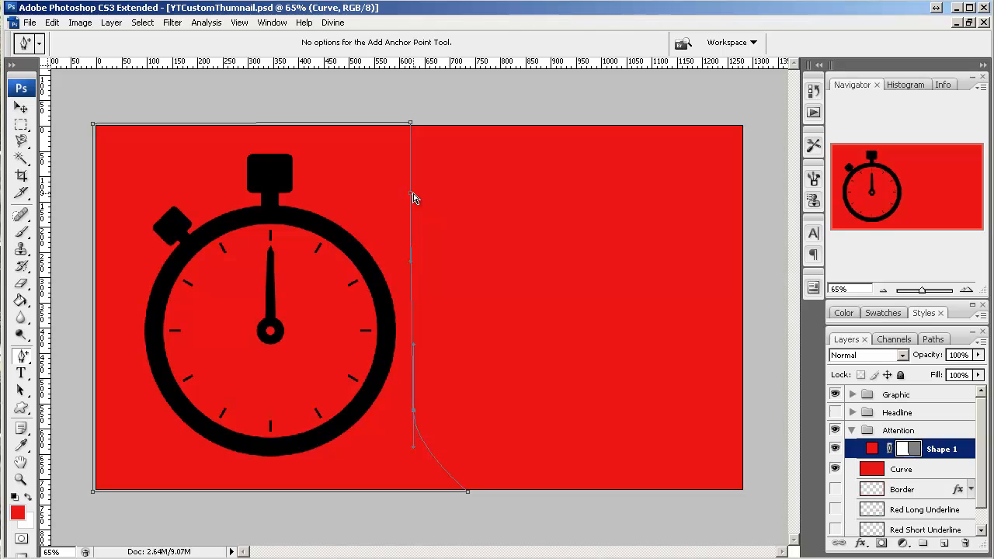
mouse_move(410, 125)
mouse_down()
mouse_move(366, 125)
mouse_move(399, 123)
mouse_up()
drag(412, 199, 426, 254)
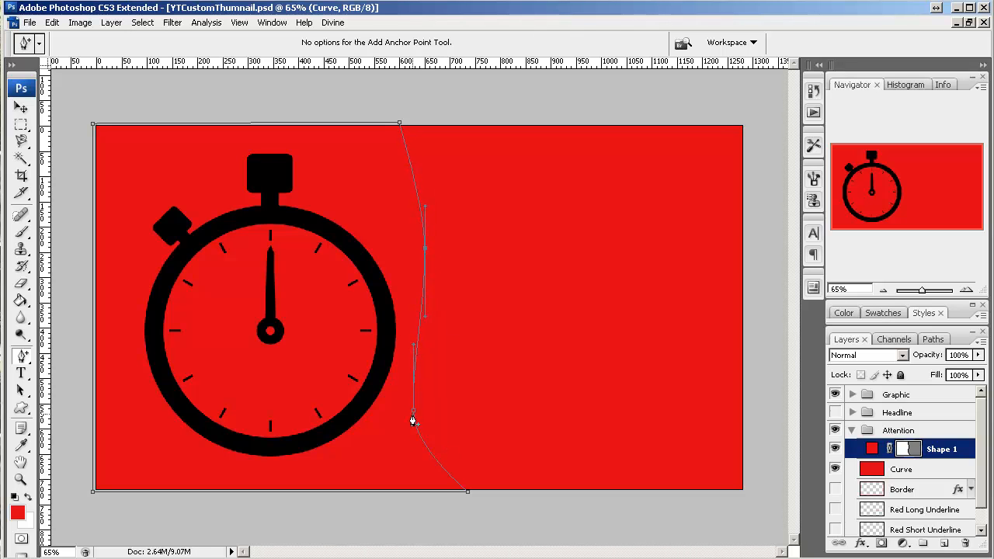
drag(414, 412, 411, 421)
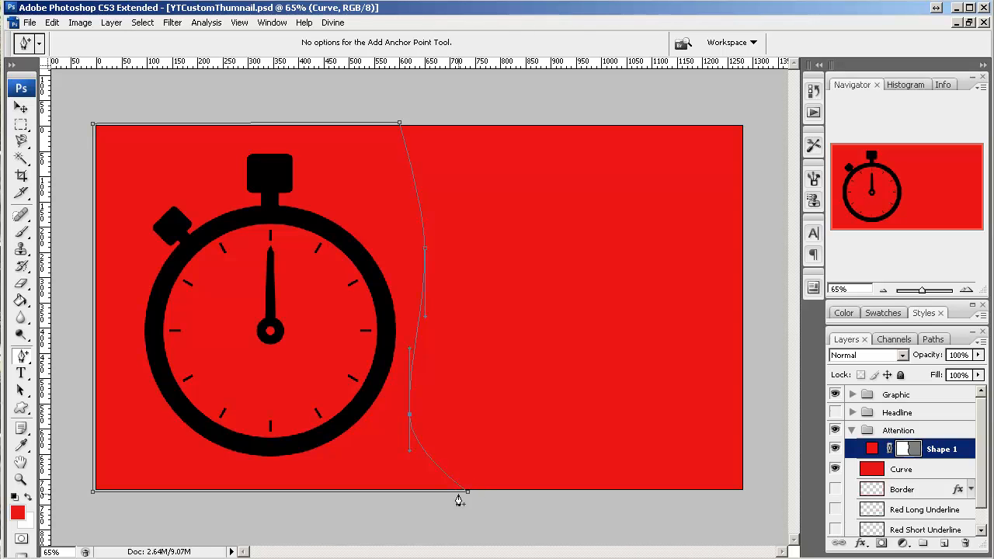
drag(467, 493, 438, 492)
Fine-tune the S-curve by nudging its upper and lower anchor points and moving the top corner slightly inward to about 590 px
click(400, 126)
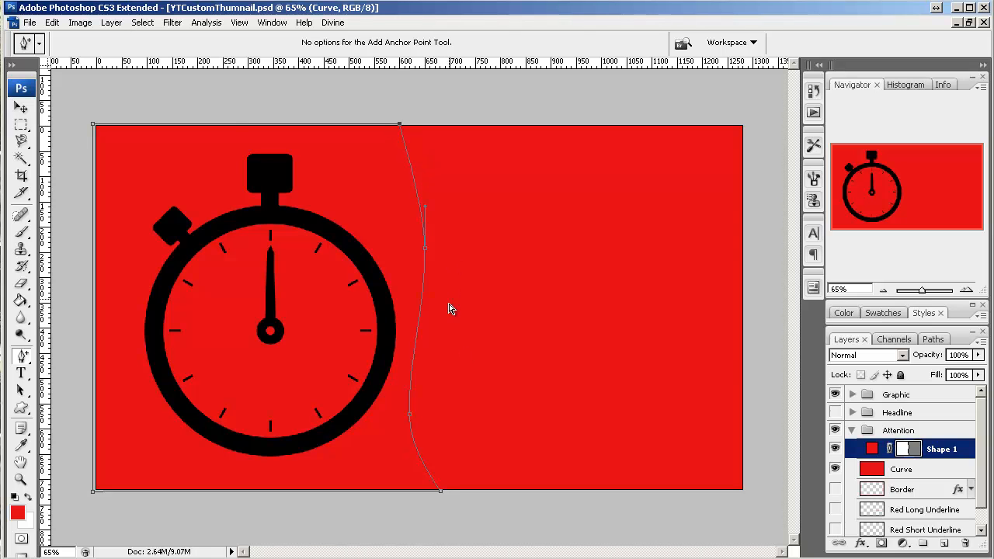
drag(425, 249, 417, 227)
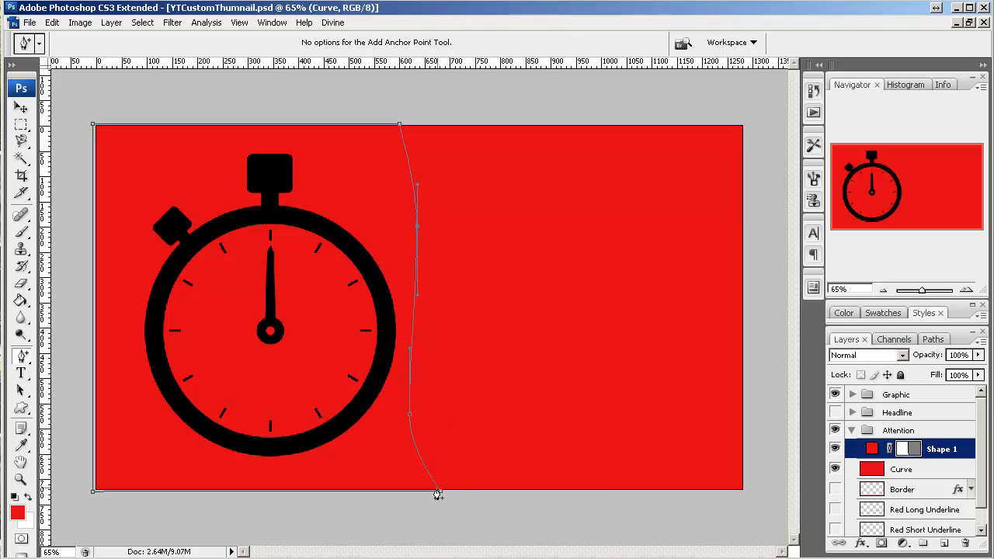
drag(409, 422, 407, 422)
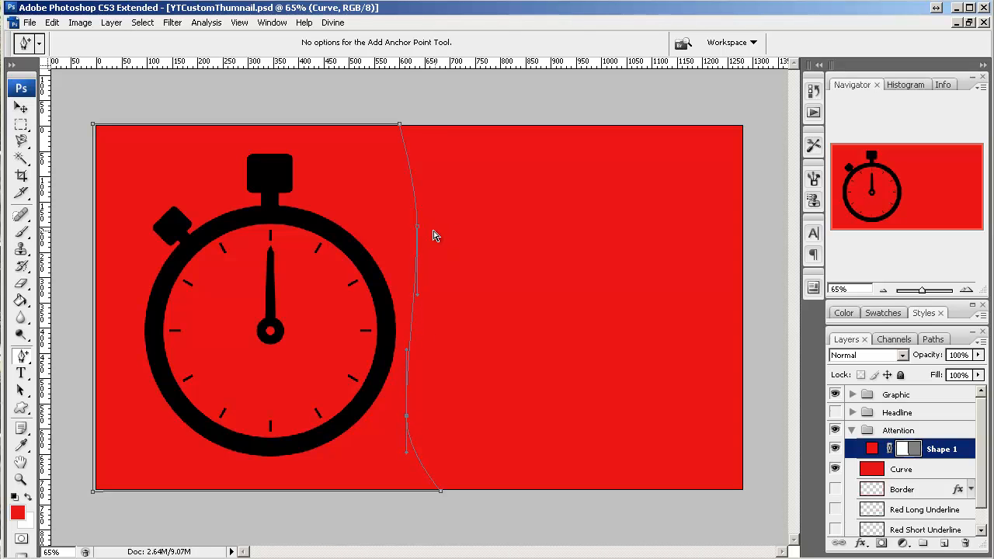
drag(420, 229, 423, 232)
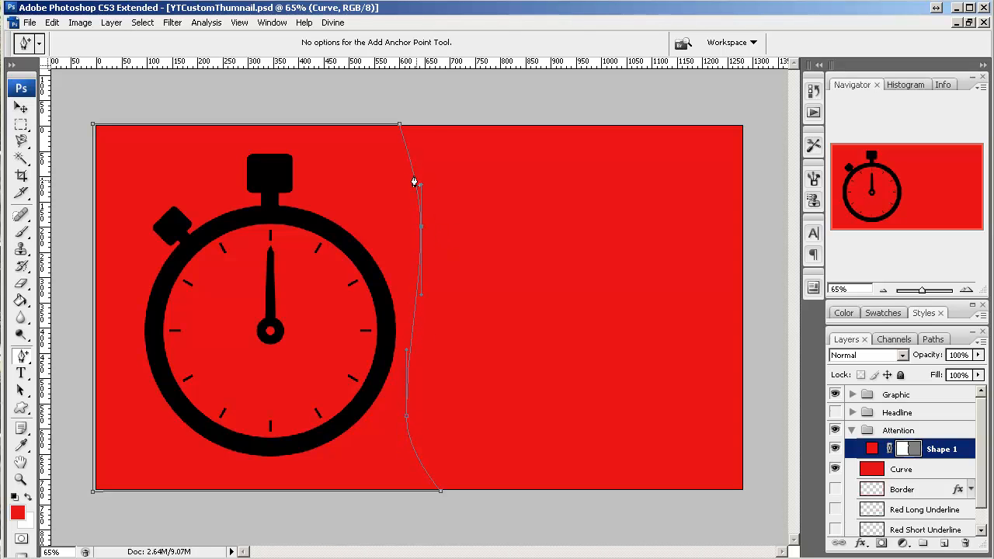
drag(400, 125, 393, 125)
Make a new anti-aliased selection from the Shape 1 vector mask path with a feather radius of 0 pixels
click(933, 341)
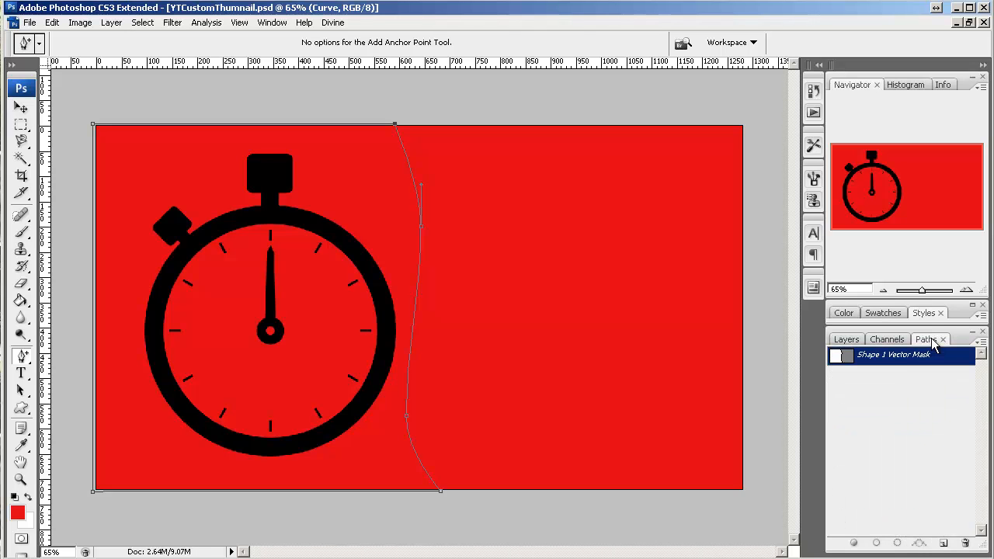
right_click(902, 362)
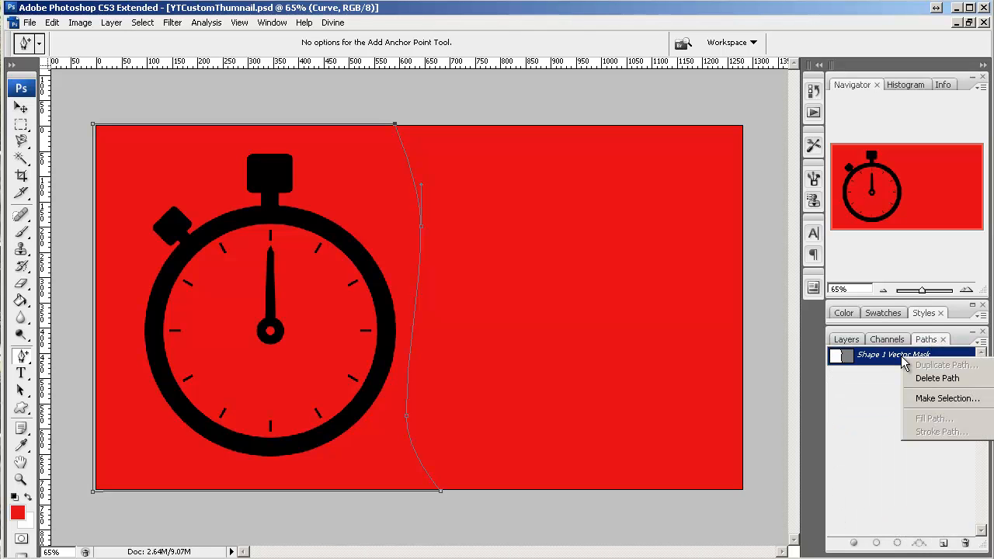
click(940, 404)
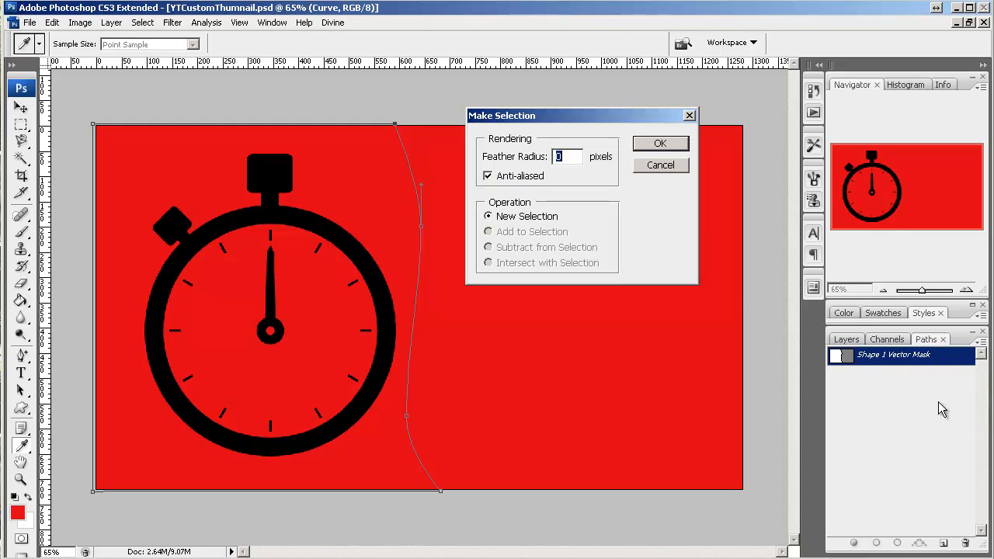
click(660, 147)
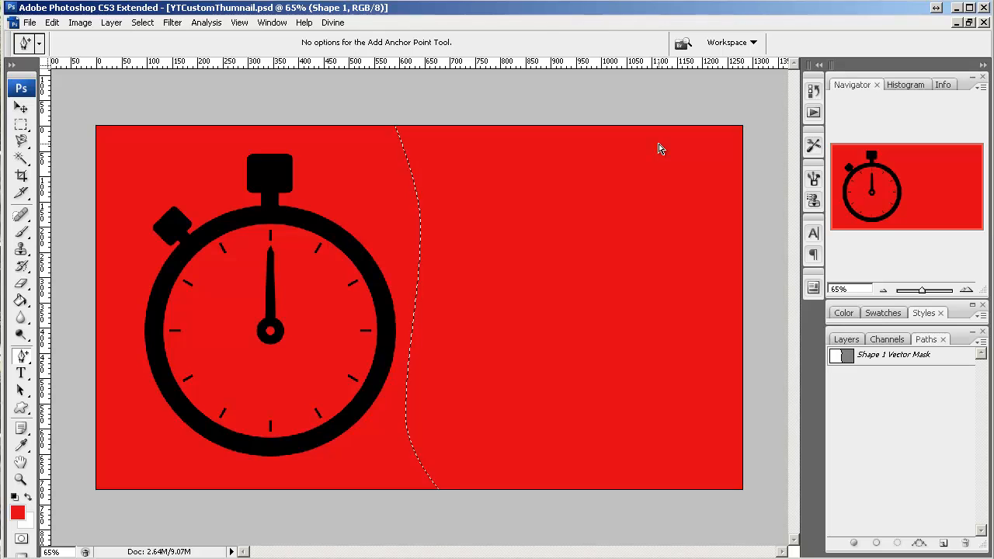
Hide the solid red Curve layer and rename the Shape 1 layer as Curve
click(845, 340)
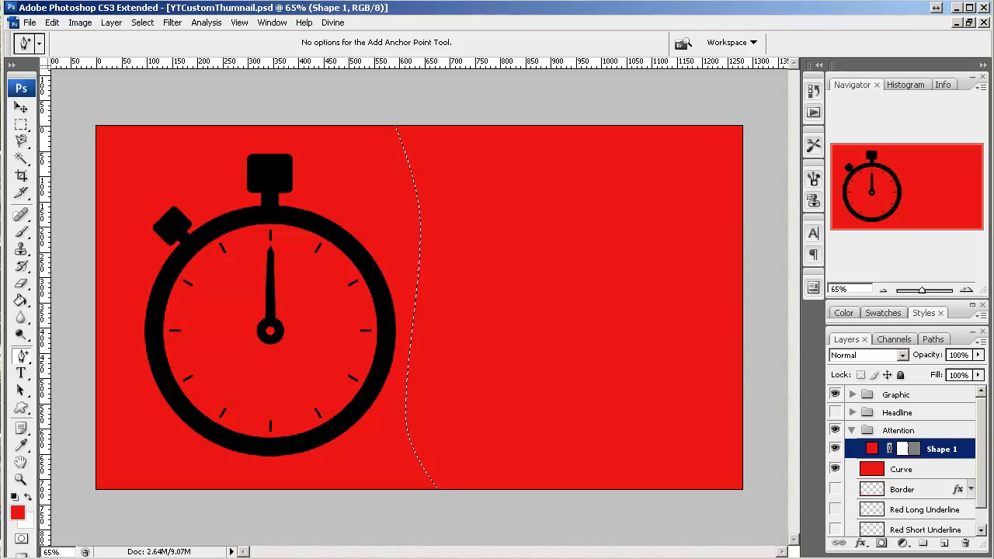
click(834, 471)
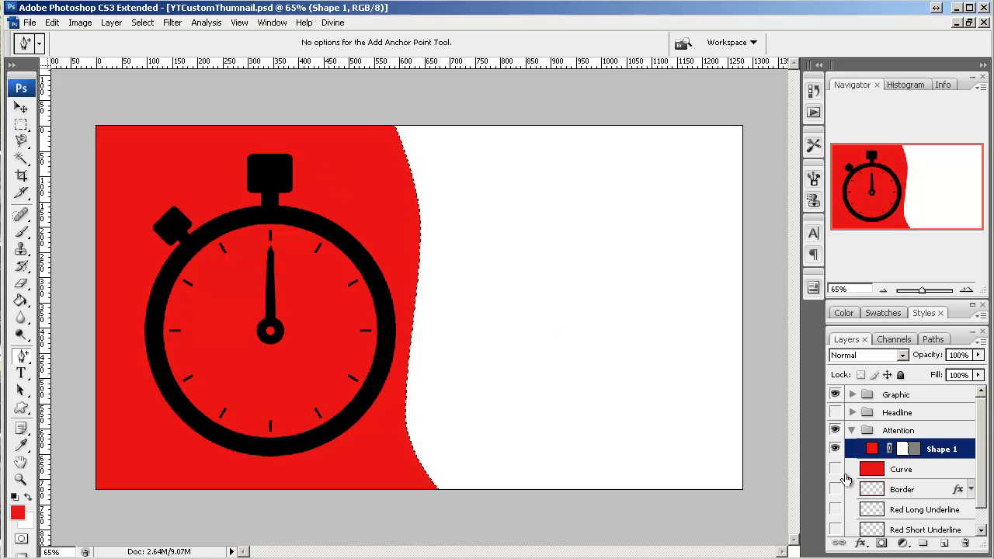
double_click(944, 449)
text(Cu)
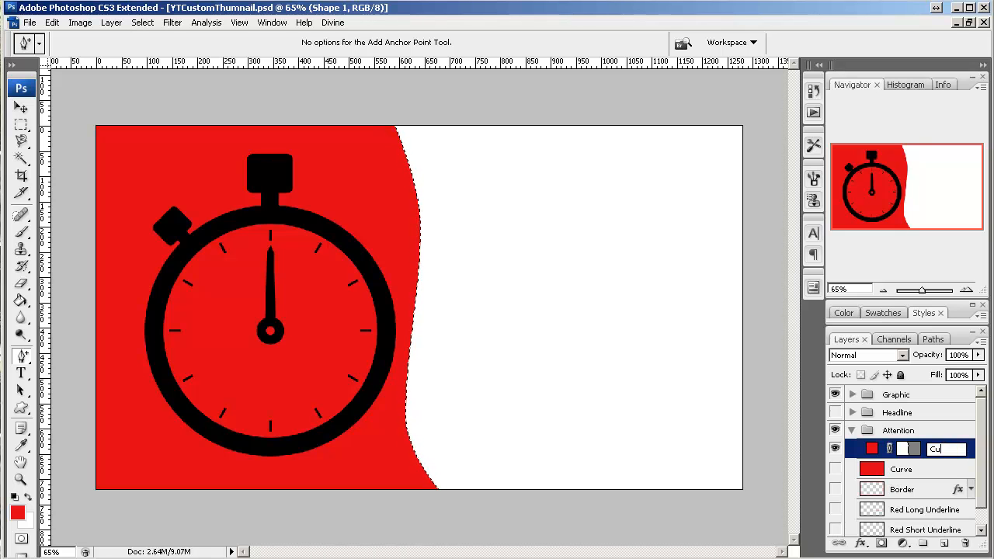
text(rve)
key(Return)
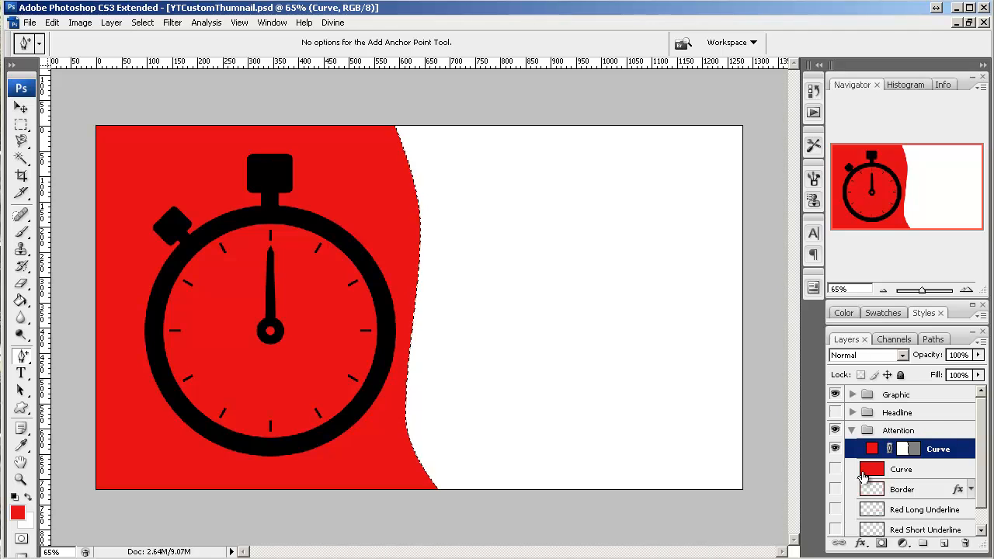
Delete the hidden, fully filled red Curve layer beneath the curved shape layer
drag(869, 471, 967, 547)
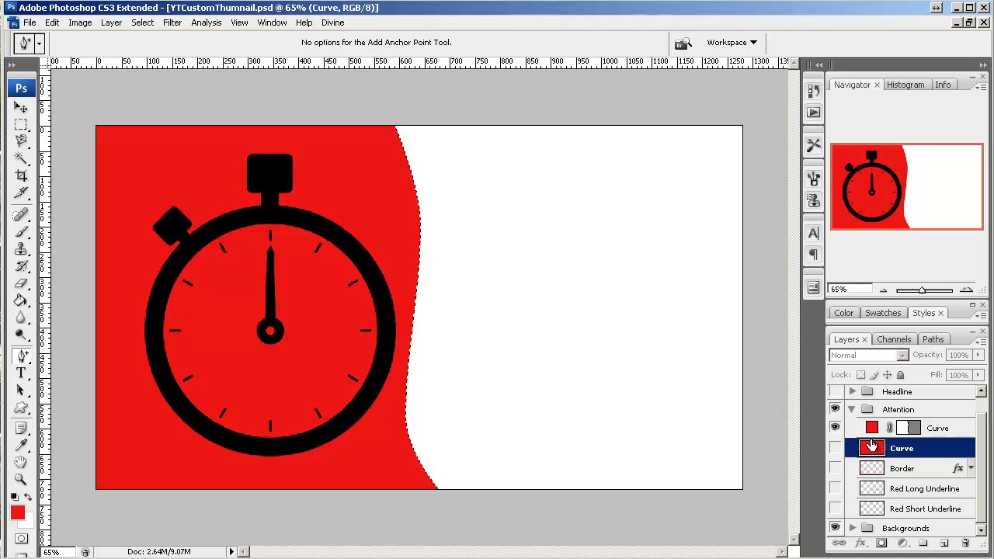
click(966, 544)
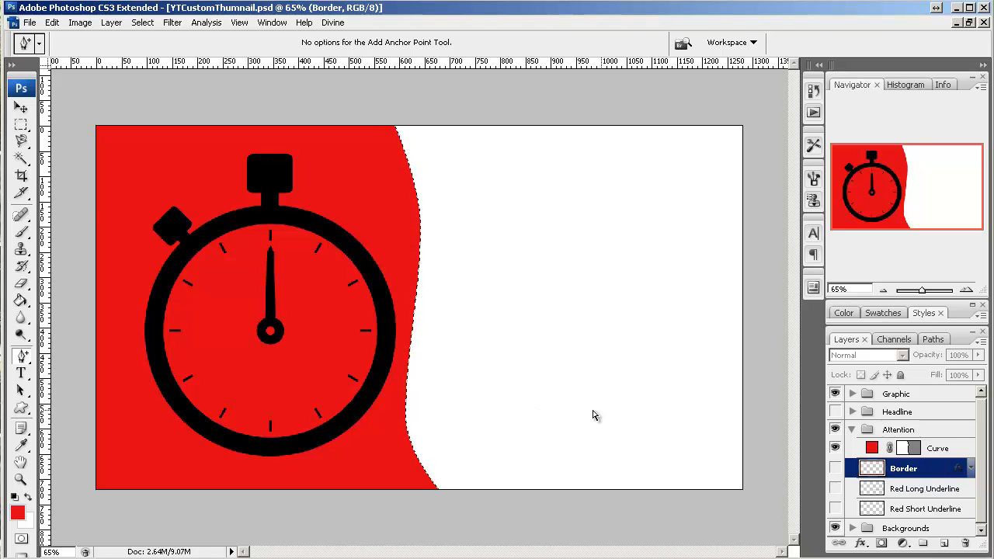
Open the blending options of the Curve layer and enable a Drop Shadow, keeping the curved edge in view
click(930, 451)
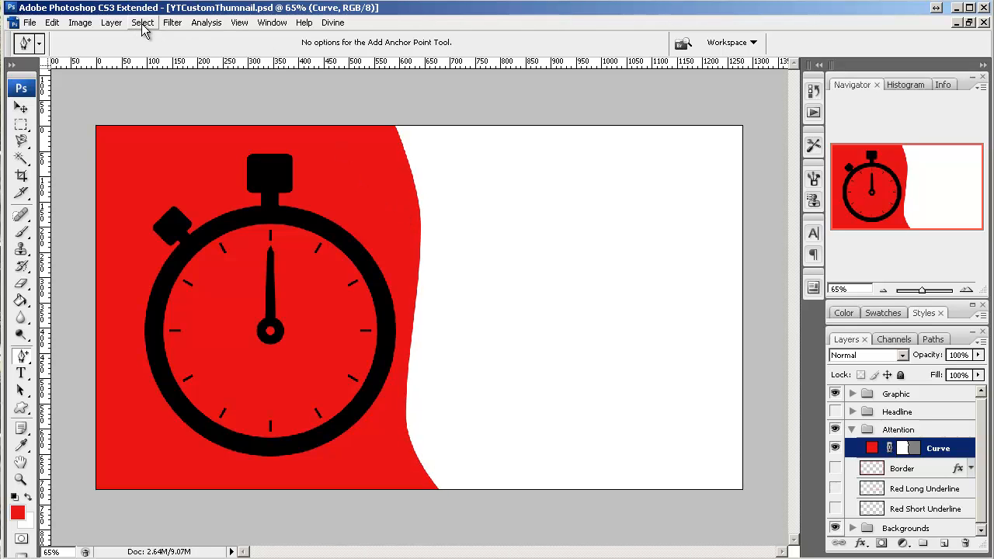
click(112, 22)
mouse_move(131, 68)
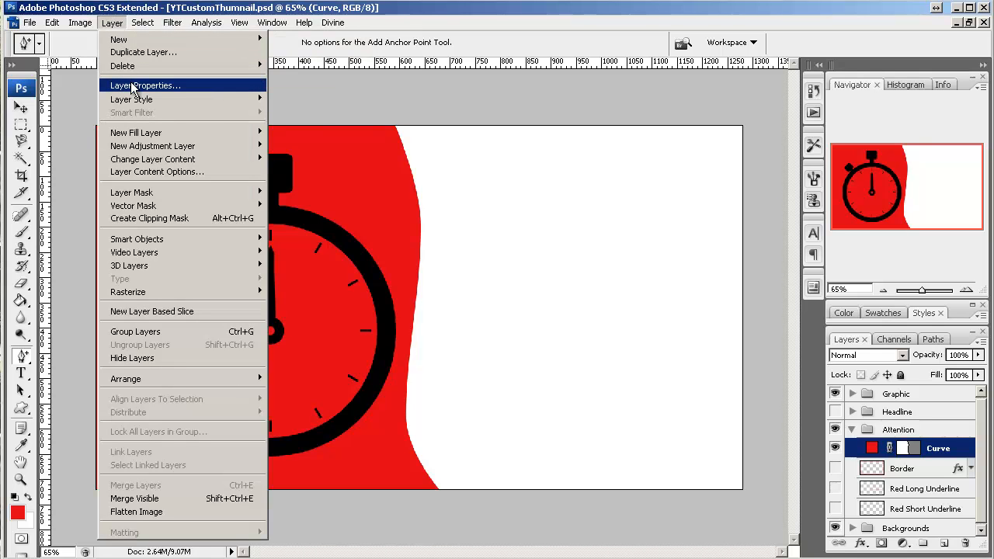
mouse_move(131, 99)
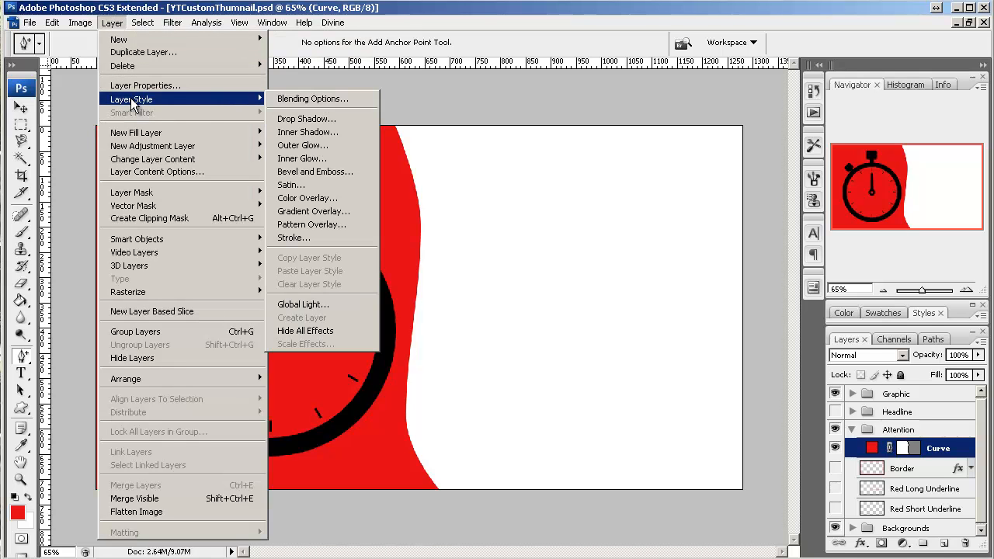
click(310, 101)
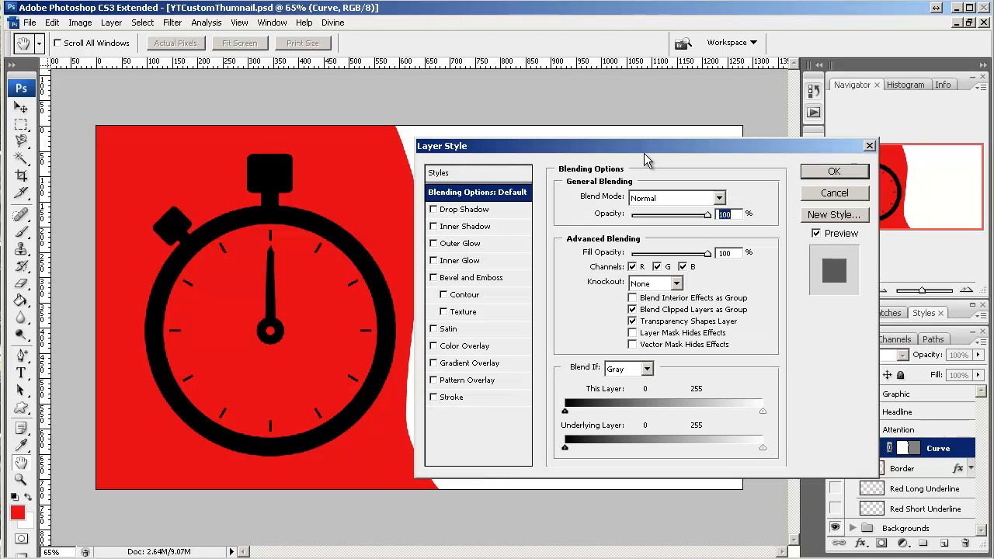
click(433, 209)
drag(525, 143, 687, 145)
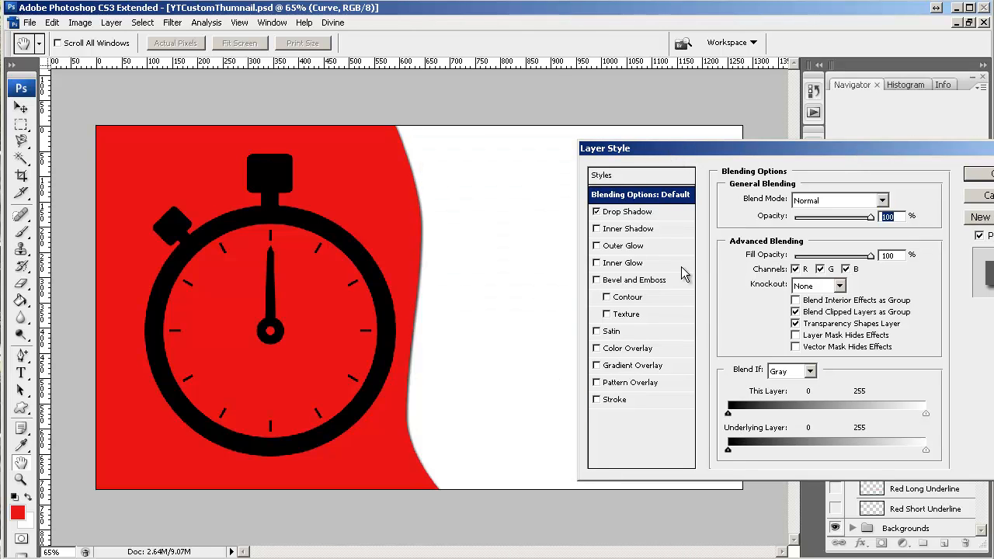
Try the Inner Glow, Bevel and Emboss, and Stroke effects one at a time on the curve, switching each off again
click(598, 263)
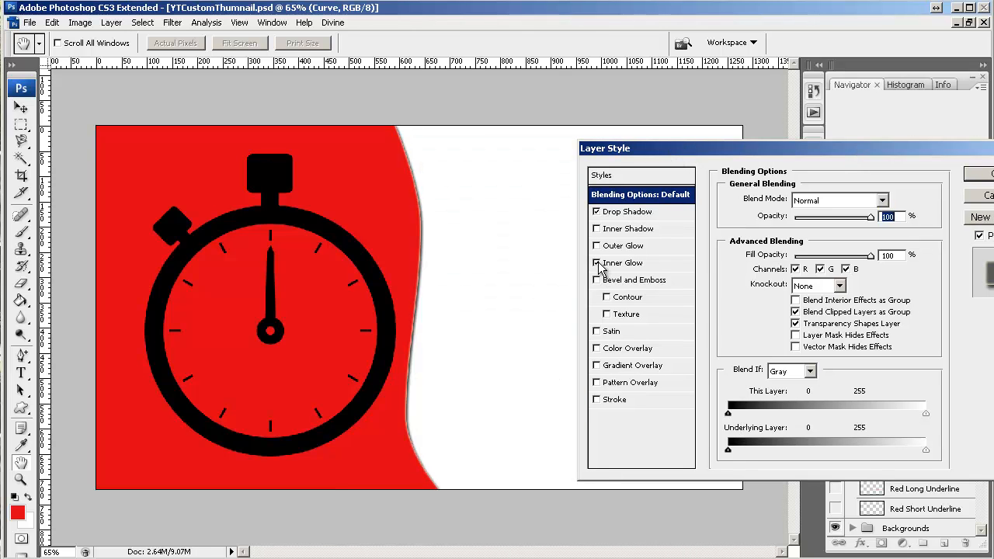
click(598, 264)
click(597, 280)
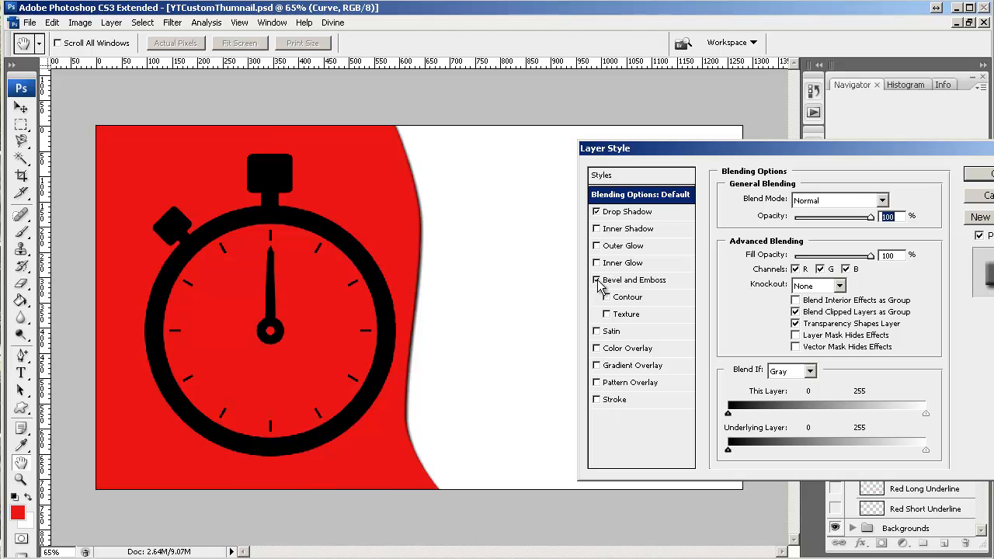
click(597, 280)
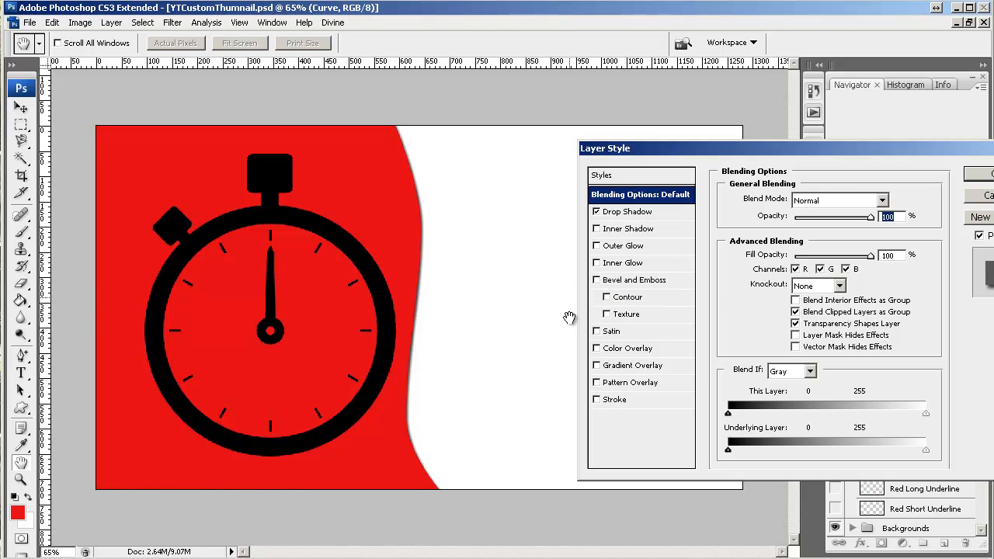
click(597, 400)
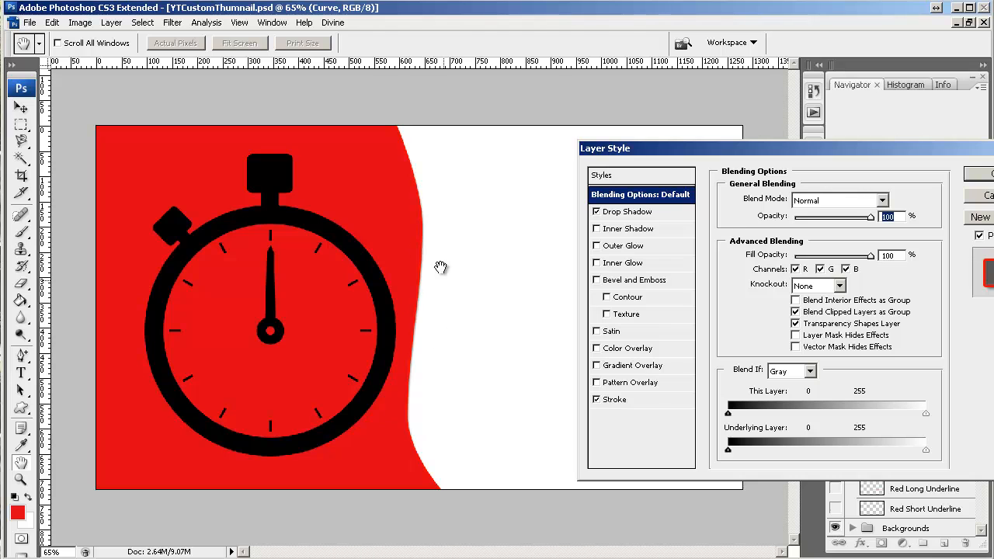
click(596, 399)
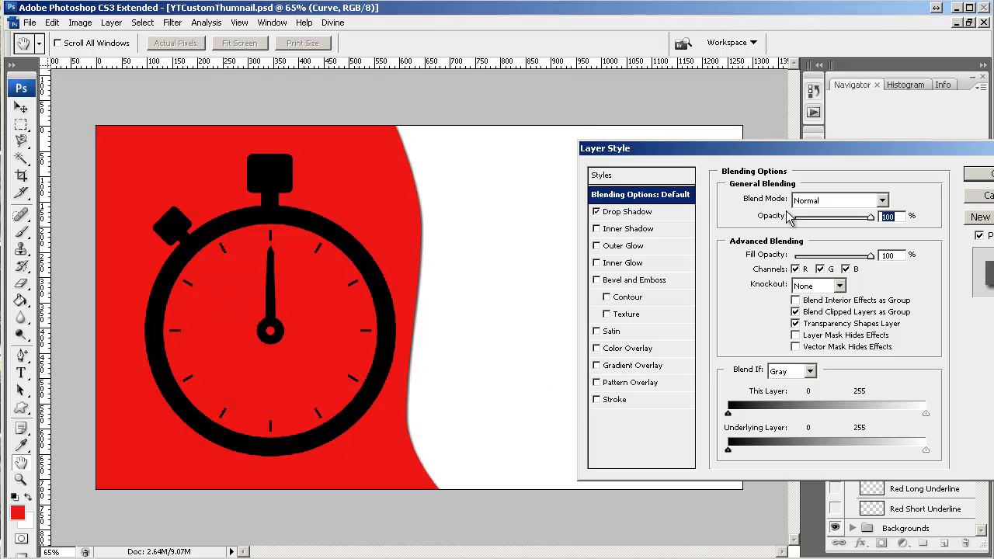
Check the curve's shadowed edge on the unobstructed canvas and apply the layer style with only Drop Shadow enabled
drag(767, 145, 963, 131)
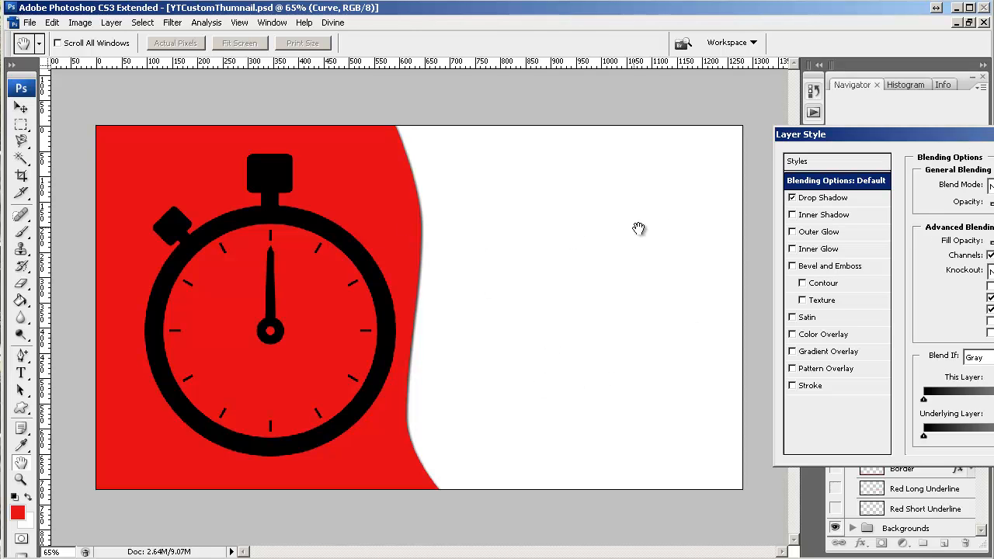
drag(978, 134, 757, 120)
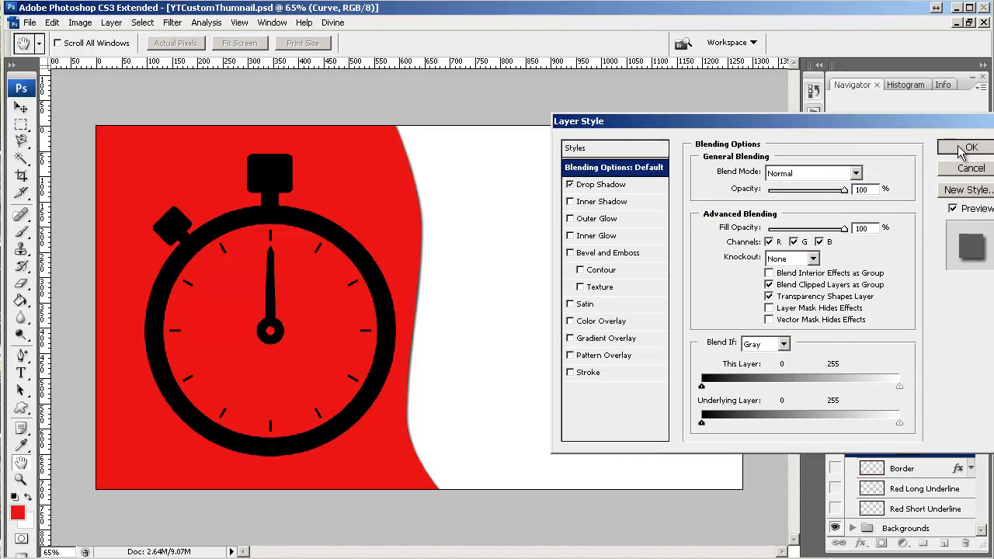
click(965, 148)
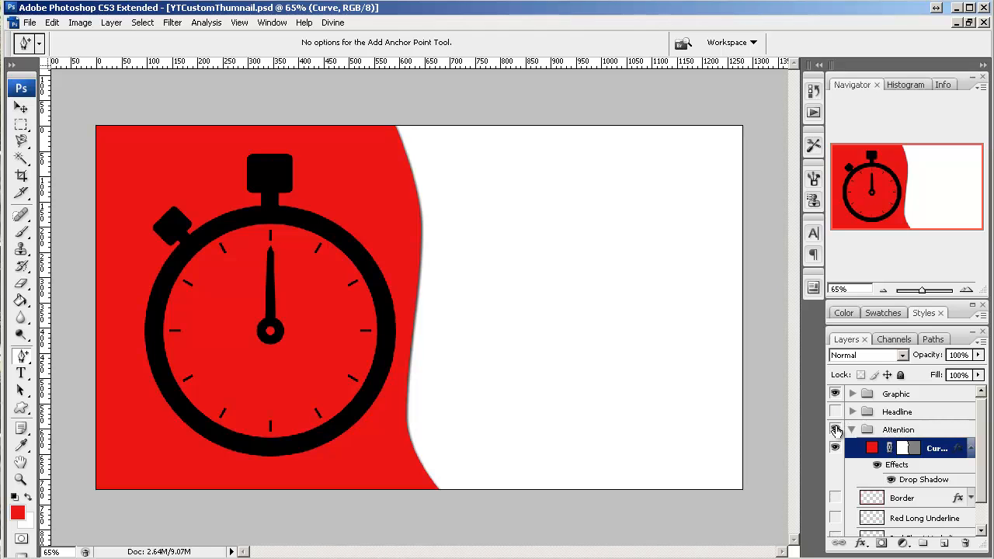
Toggle the Graphic group's visibility off and on to compare the red curve with and without the stopwatch
click(835, 396)
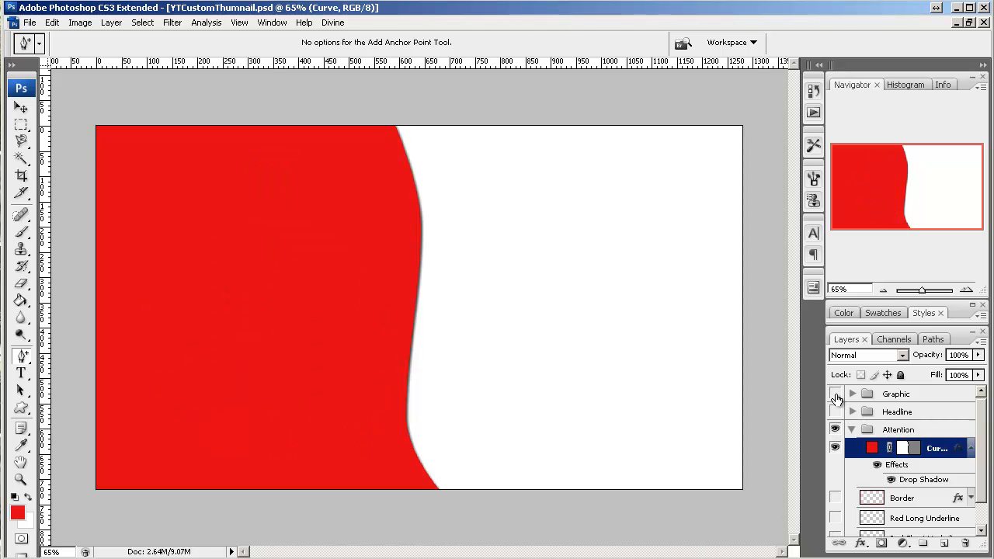
click(836, 395)
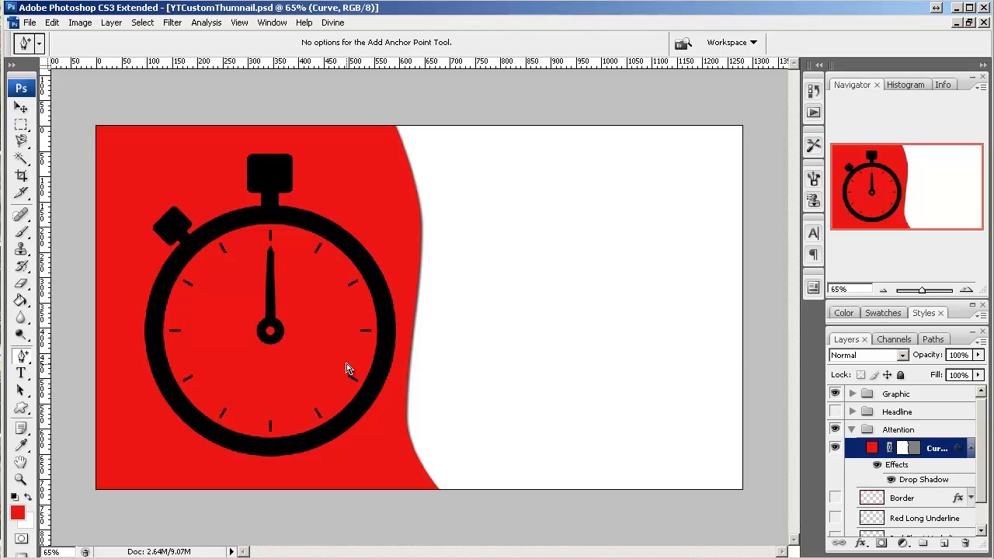
click(835, 395)
click(835, 395)
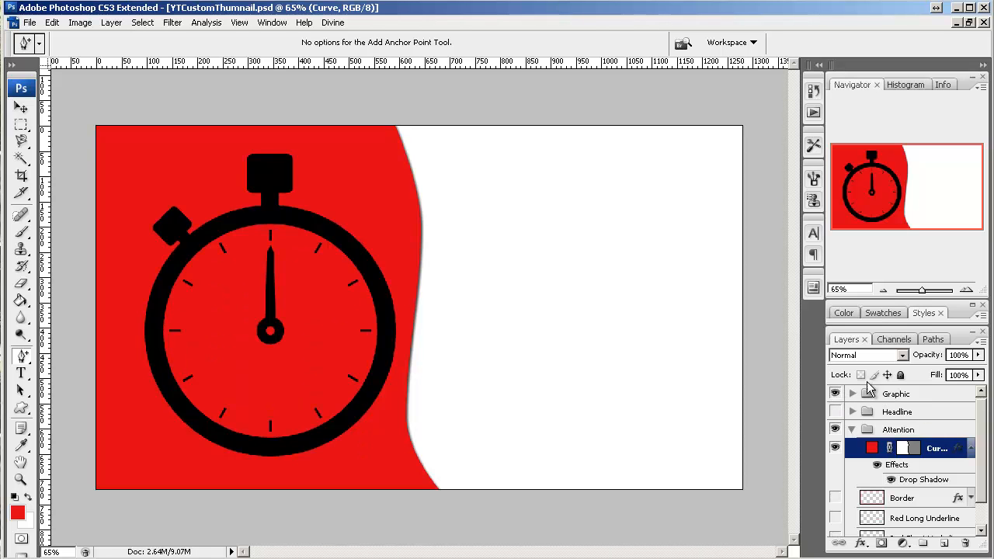